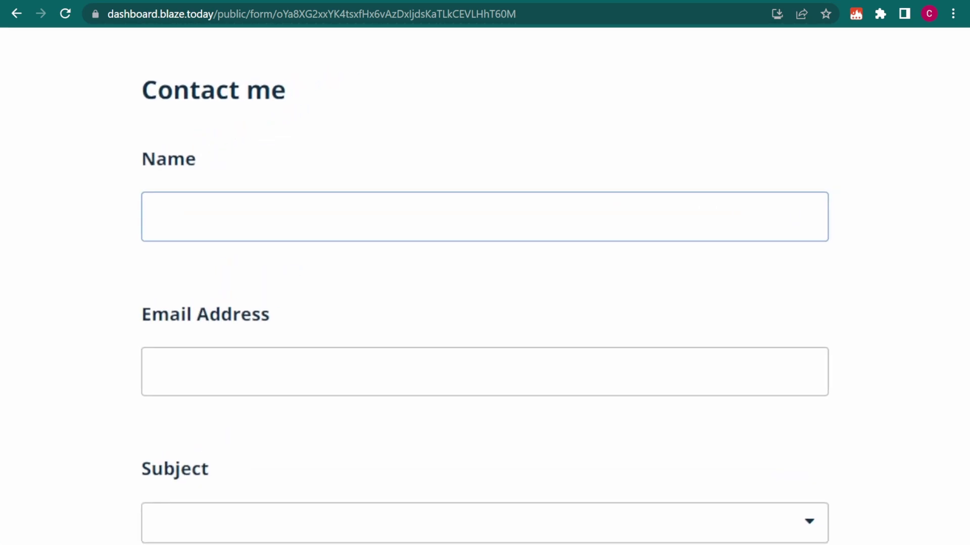
Submit the Contact me form with the contact's name, e-mail, subject Support and message 'I didn't get the password reset email. Any ideas?'.
key(Tab)
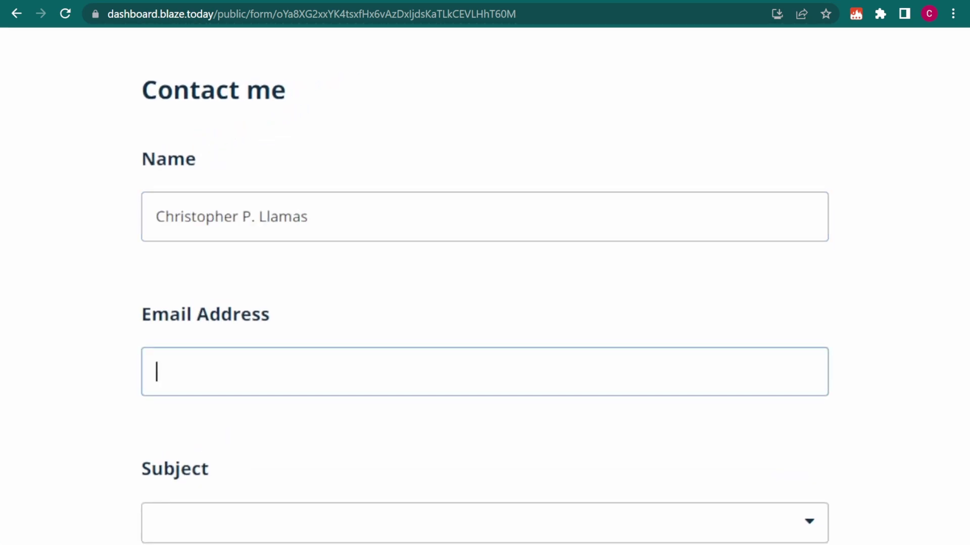
scroll(809, 130, down, 5)
click(809, 112)
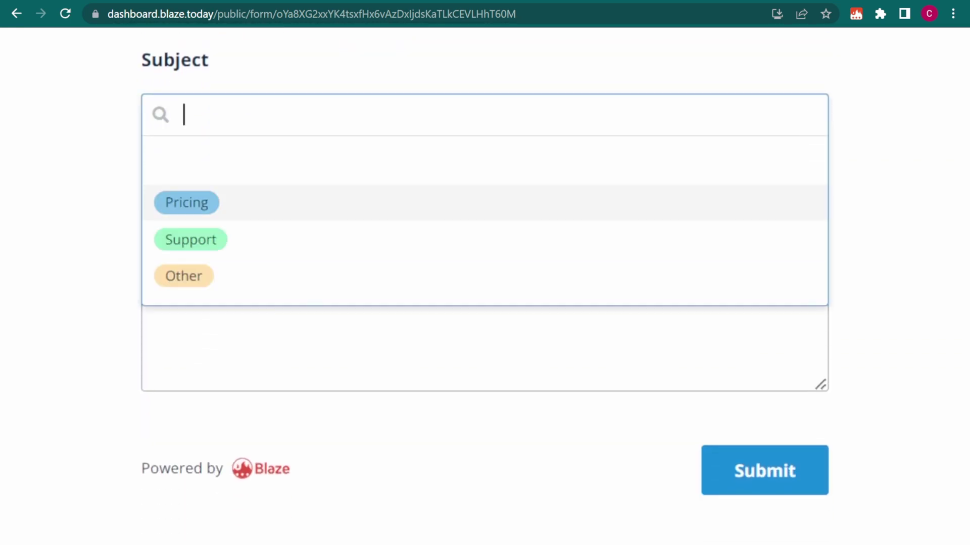
key(Down)
key(Return)
key(Tab)
text(I didn't get the password reset email. Any ideas?)
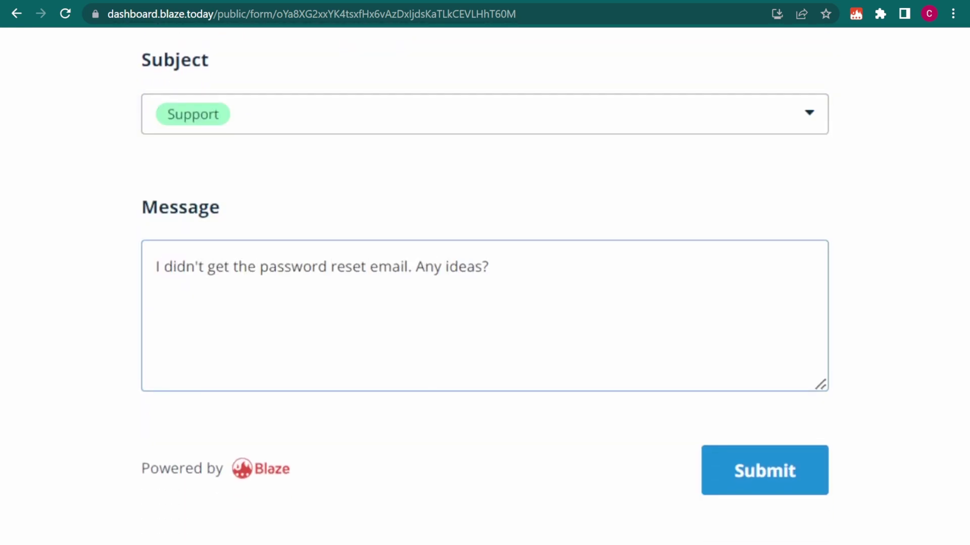
click(762, 472)
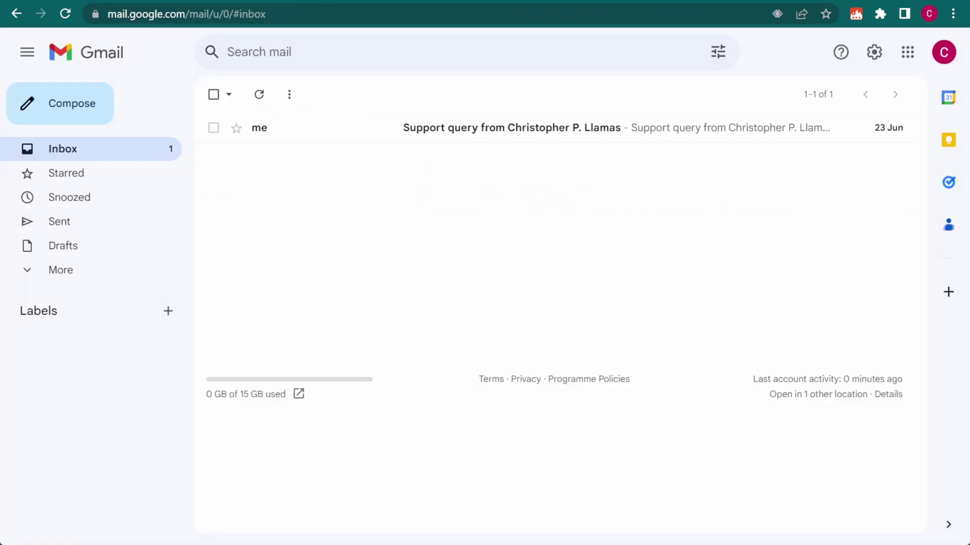
Open the 'Support query from …' email in the Gmail inbox.
click(352, 130)
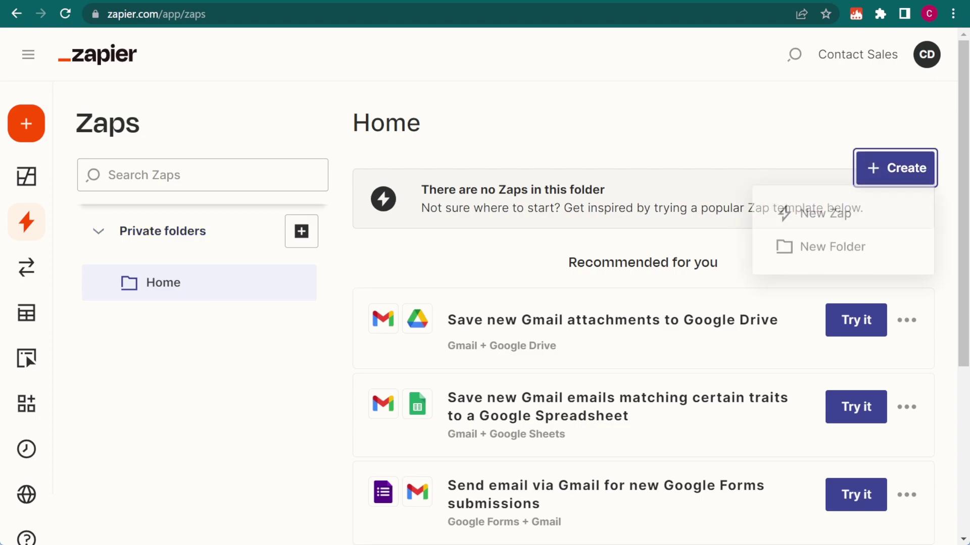
Create a new Zap triggered by Data Blaze's Row Created event, then continue to account connection.
click(874, 232)
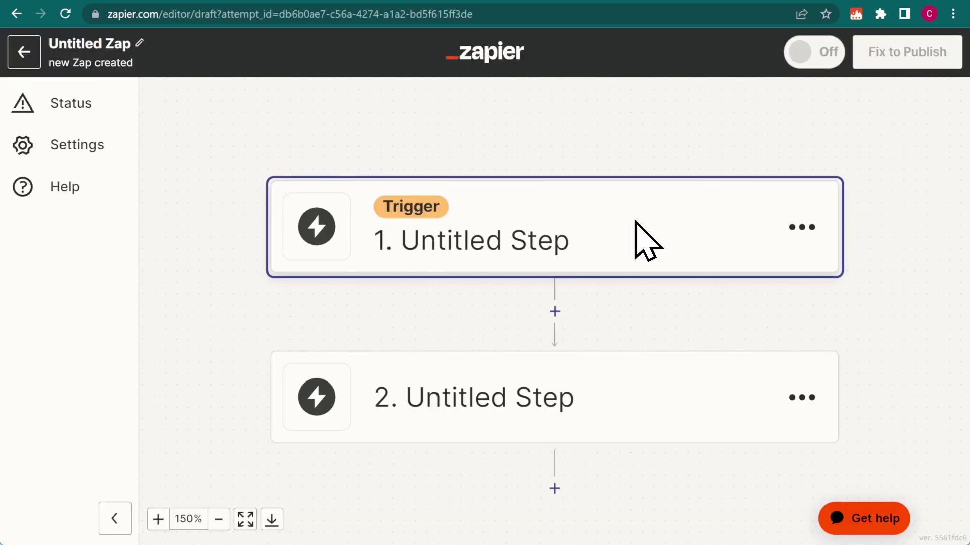
click(635, 221)
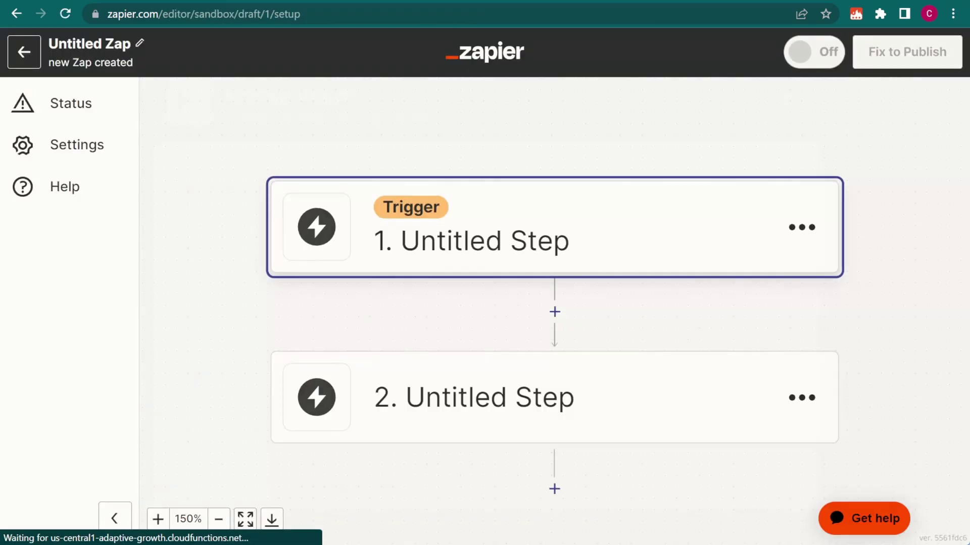
click(222, 199)
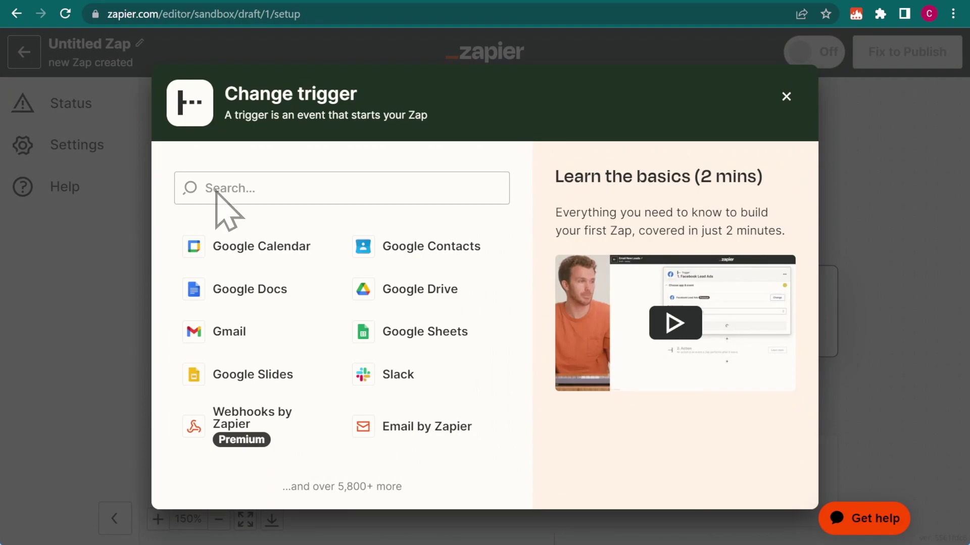
text(Data Blaze)
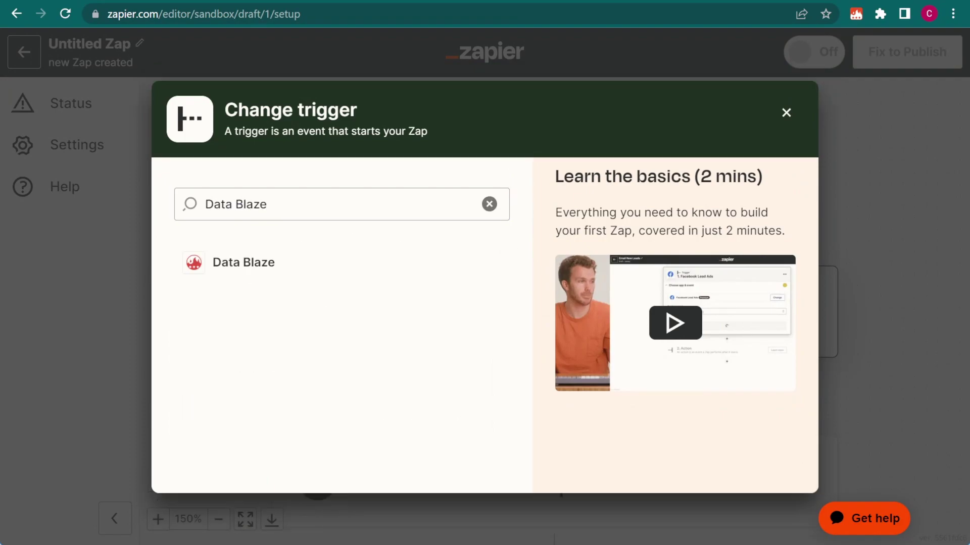
click(320, 283)
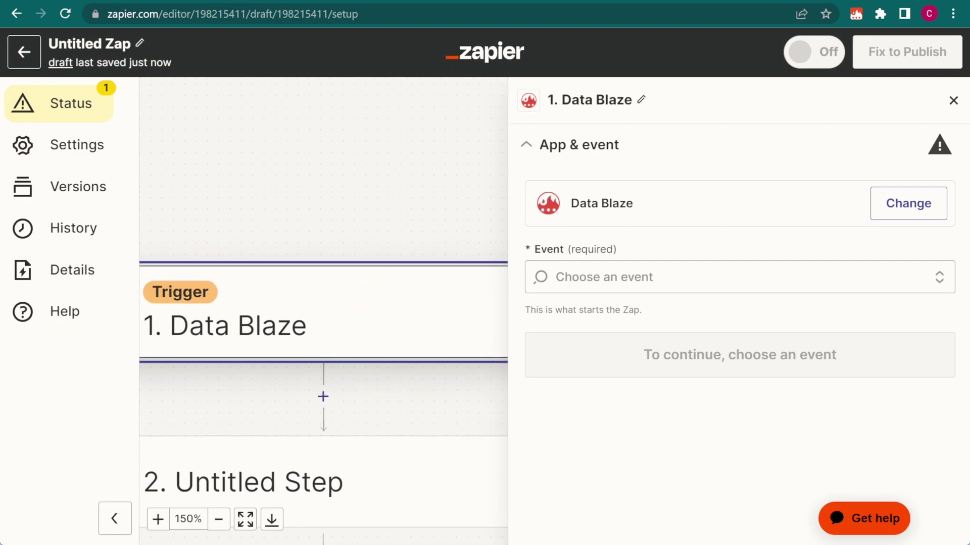
click(688, 278)
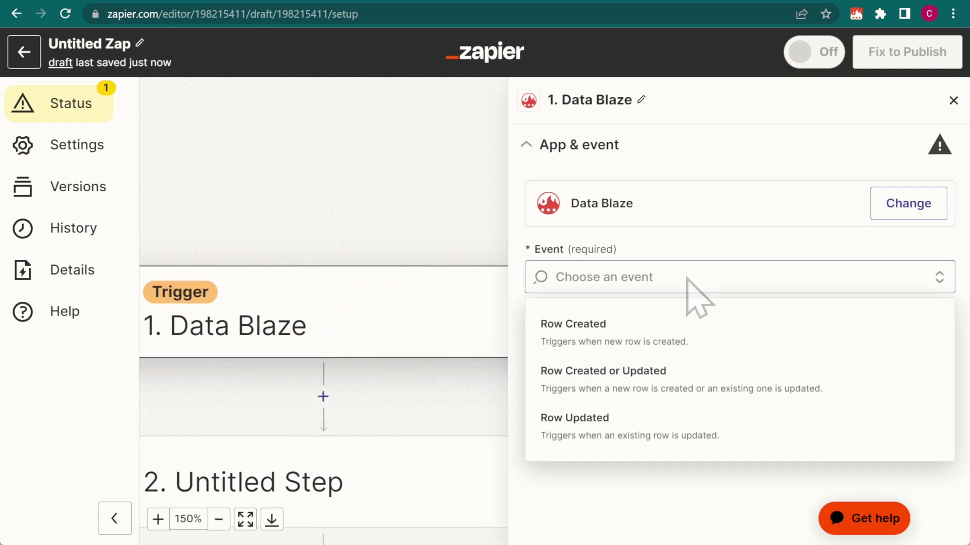
click(734, 334)
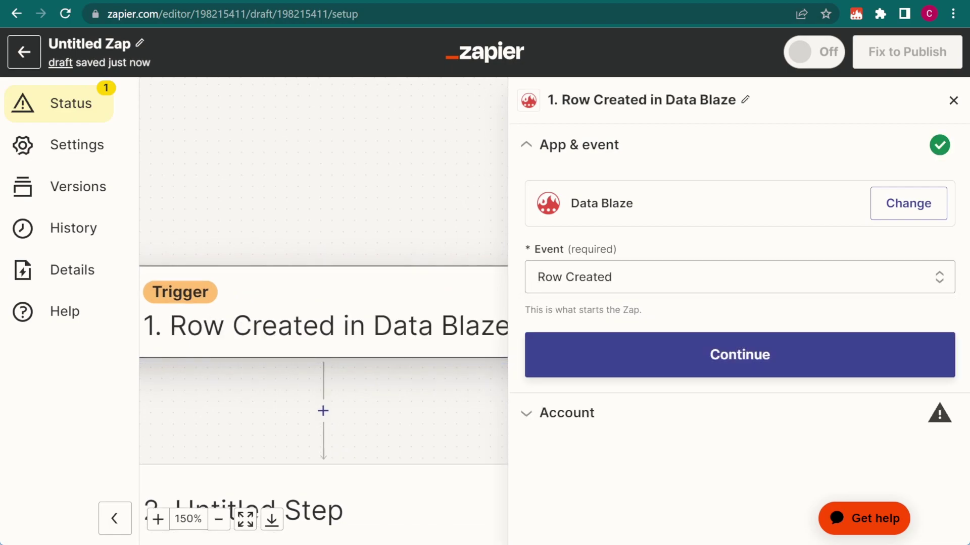
click(798, 363)
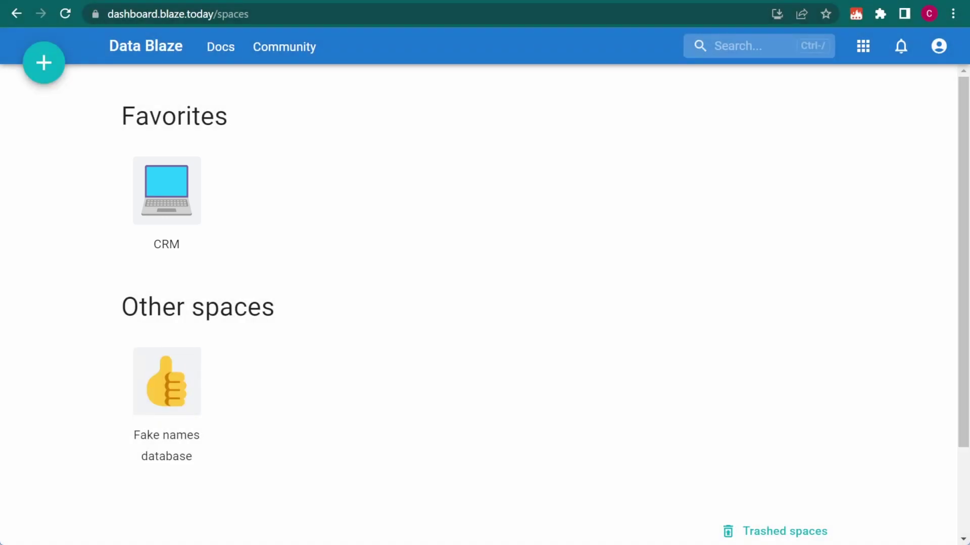
Create an API token named zapier for the CRM space and copy it.
right_click(200, 161)
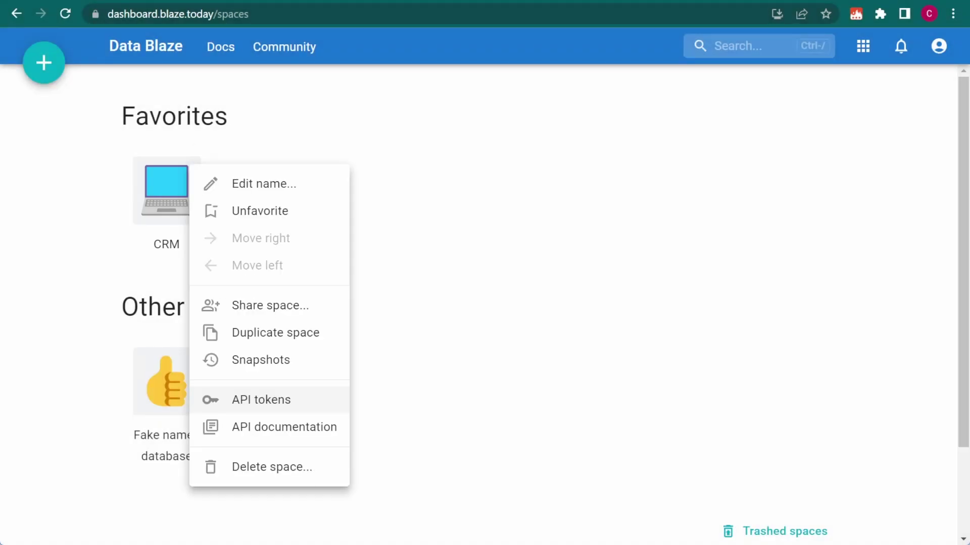
click(217, 400)
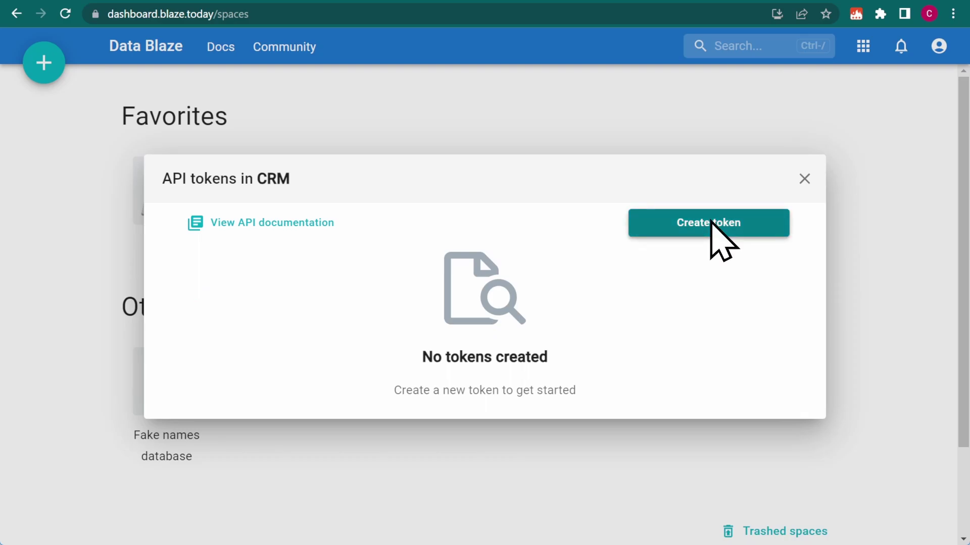
click(710, 222)
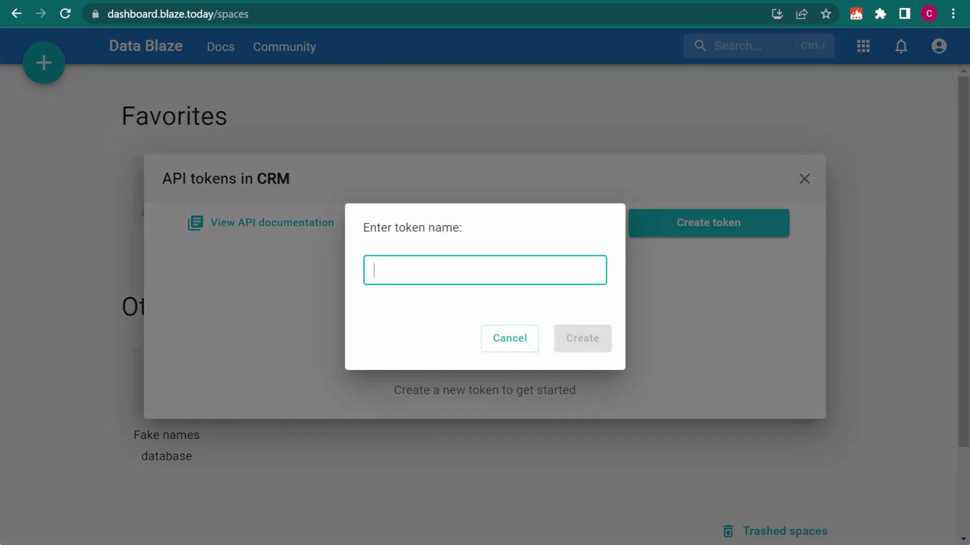
text(zapier)
click(582, 338)
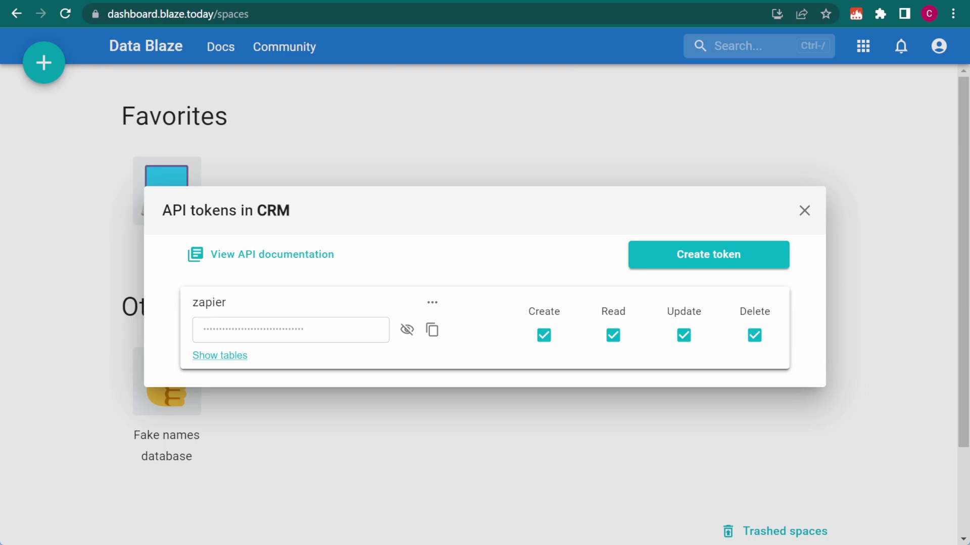
click(432, 330)
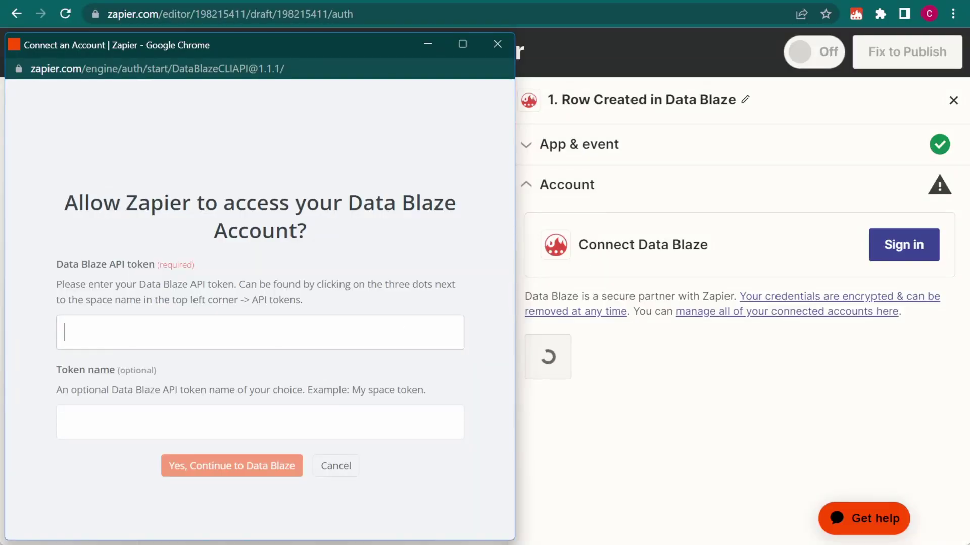
Connect Zapier to Data Blaze using the pasted API token, with the token name Data Blaze.
right_click(172, 332)
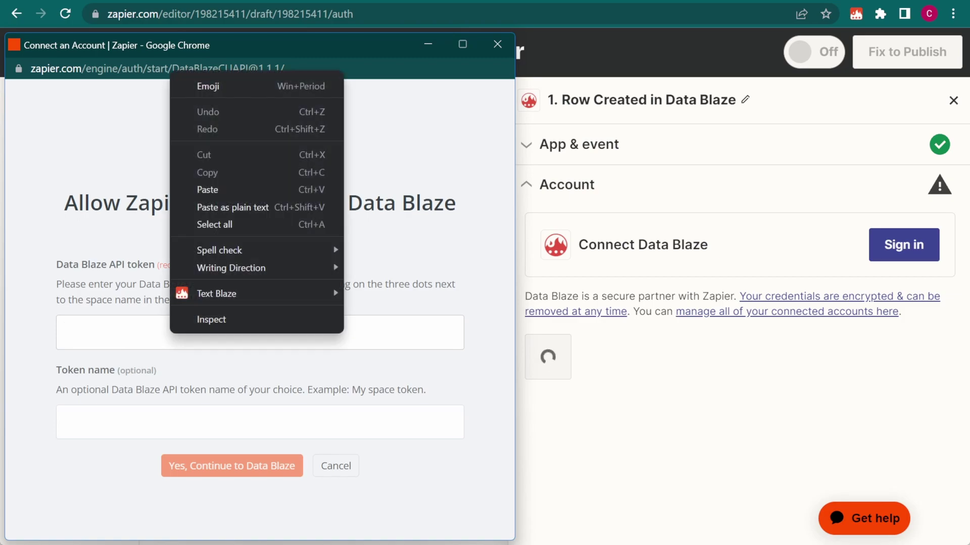
click(272, 207)
key(Tab)
text(Data )
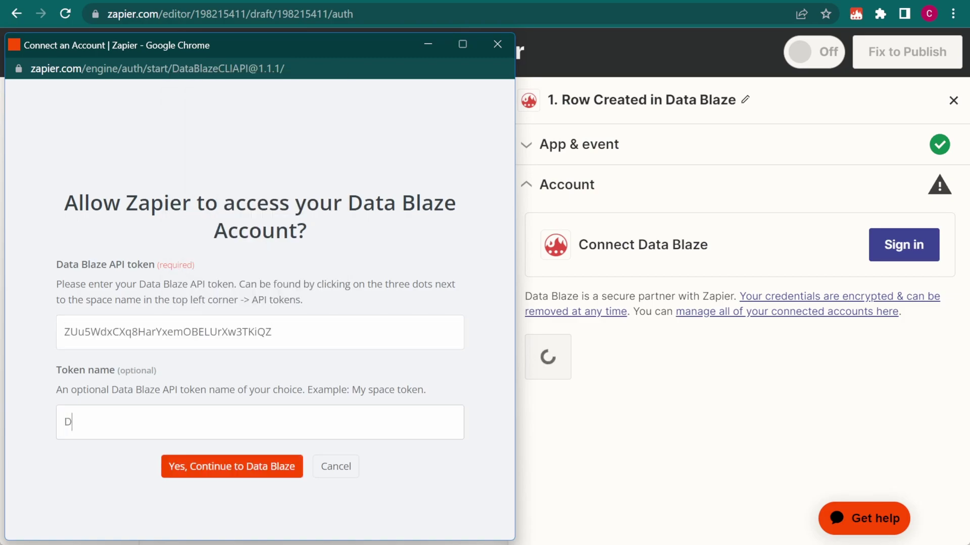
text(Blaze)
click(231, 469)
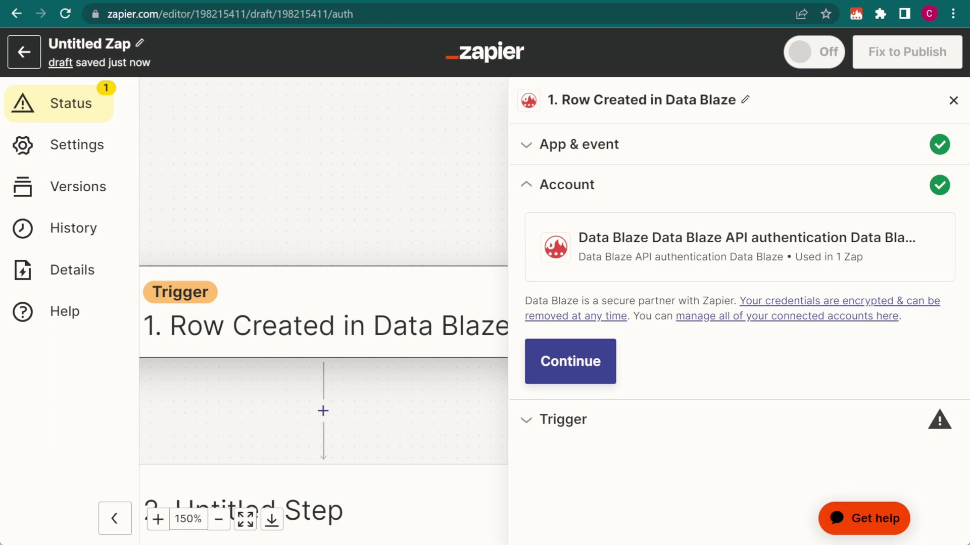
Copy the CRM table's ID from its Data Blaze page address for the Zap's trigger.
click(571, 365)
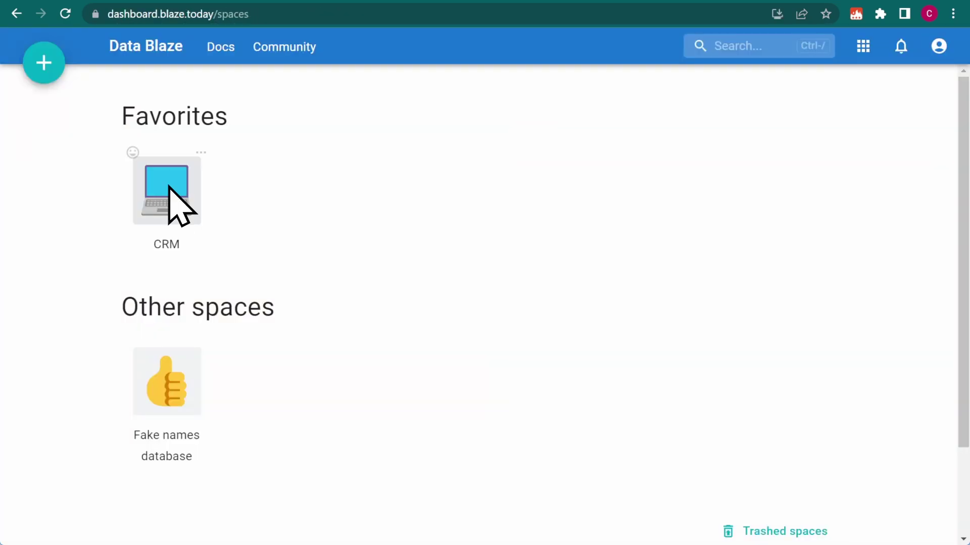
click(169, 189)
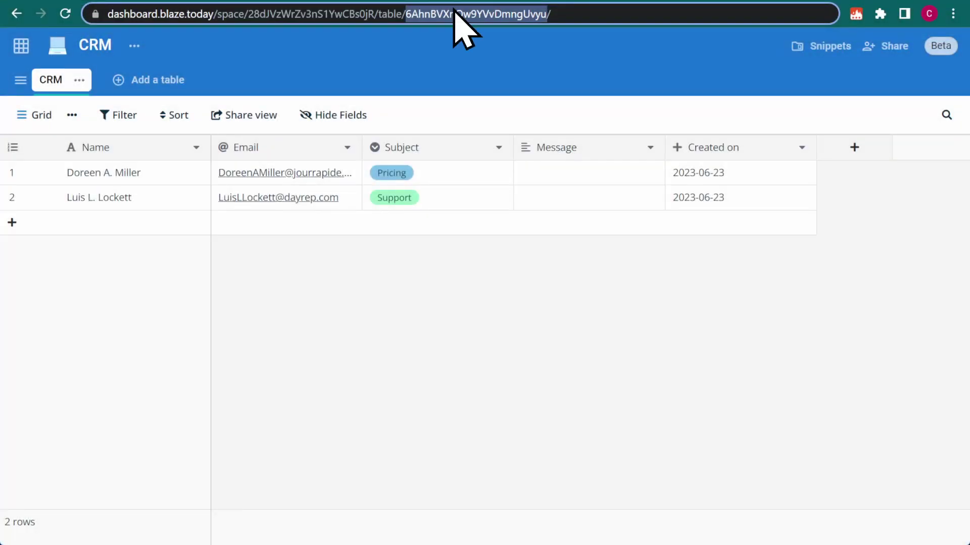
right_click(454, 15)
click(526, 99)
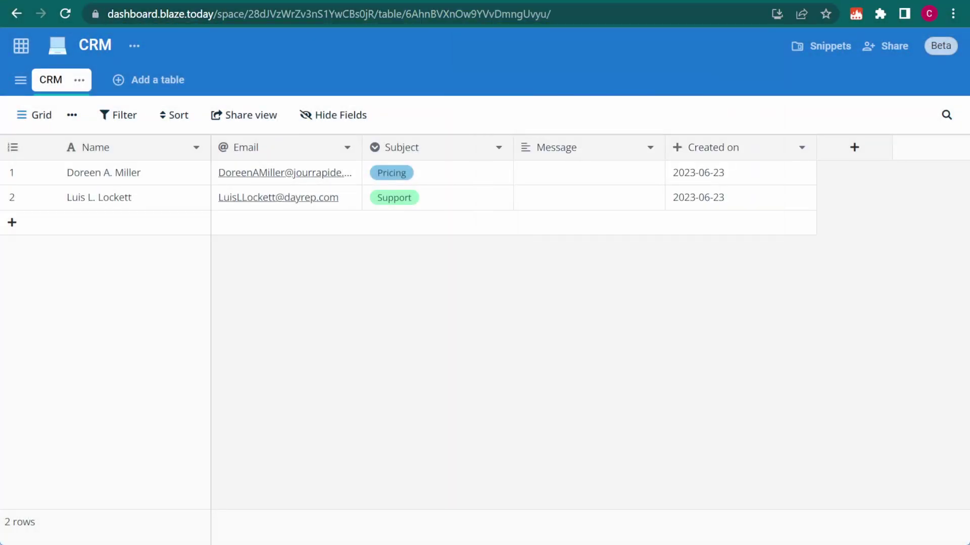
key(ctrl+Tab)
Paste the CRM table ID into Table ID, then test the trigger using Row B.
right_click(678, 303)
click(692, 145)
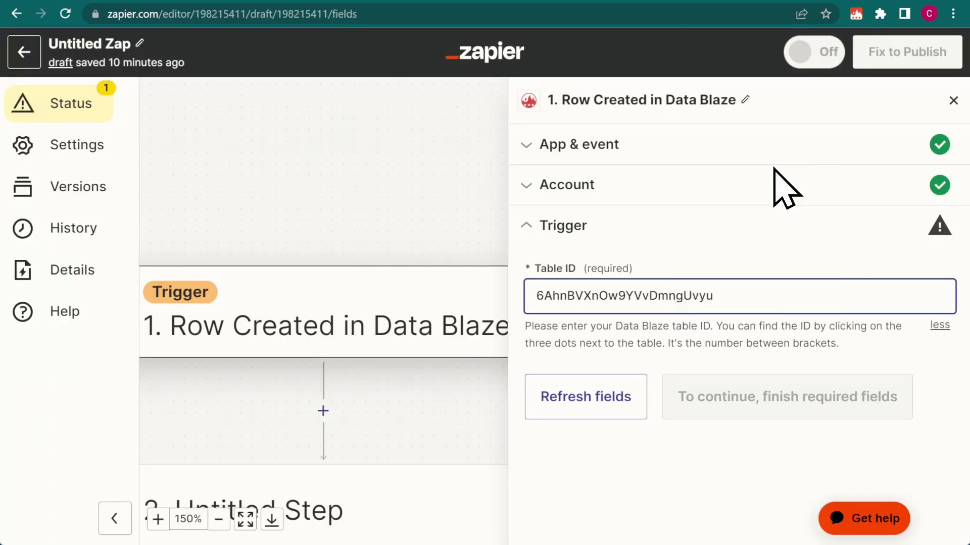
click(709, 399)
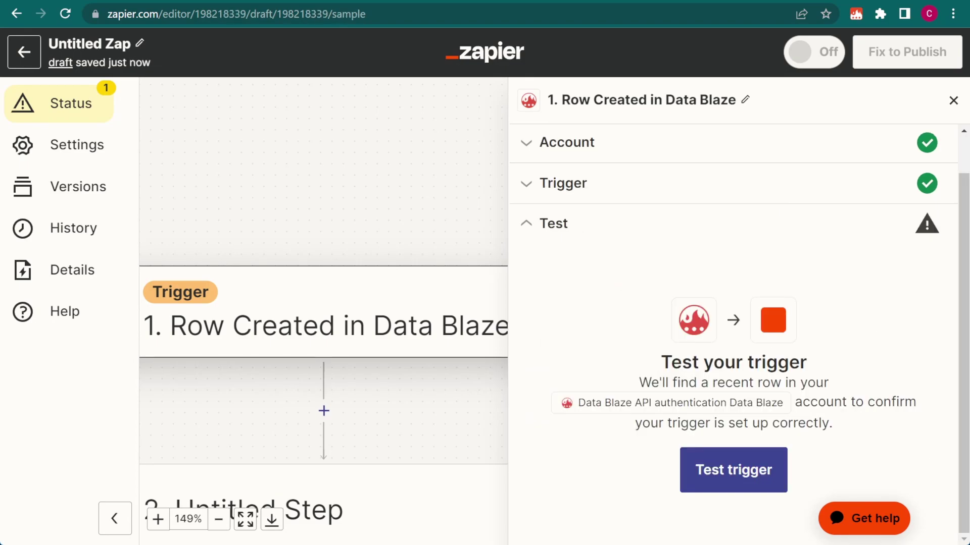
click(731, 485)
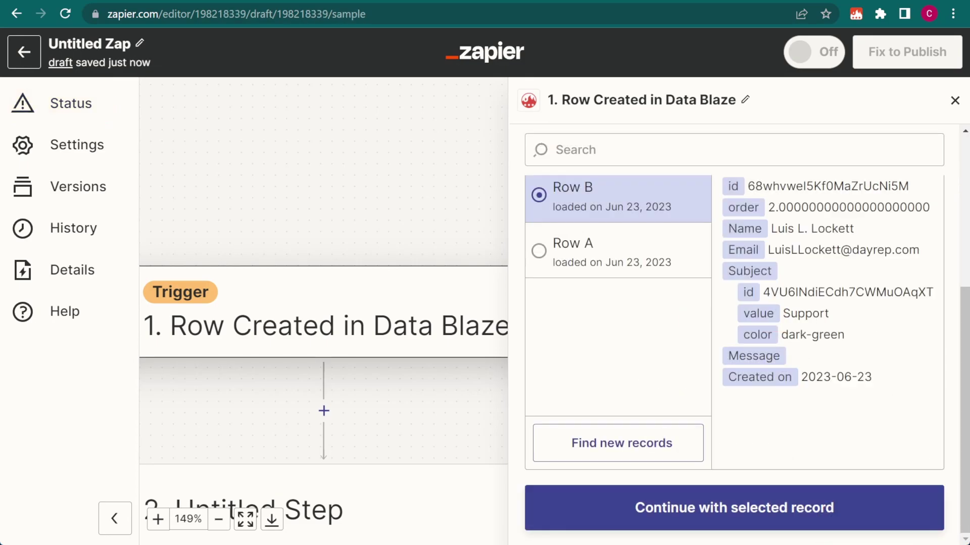
click(866, 520)
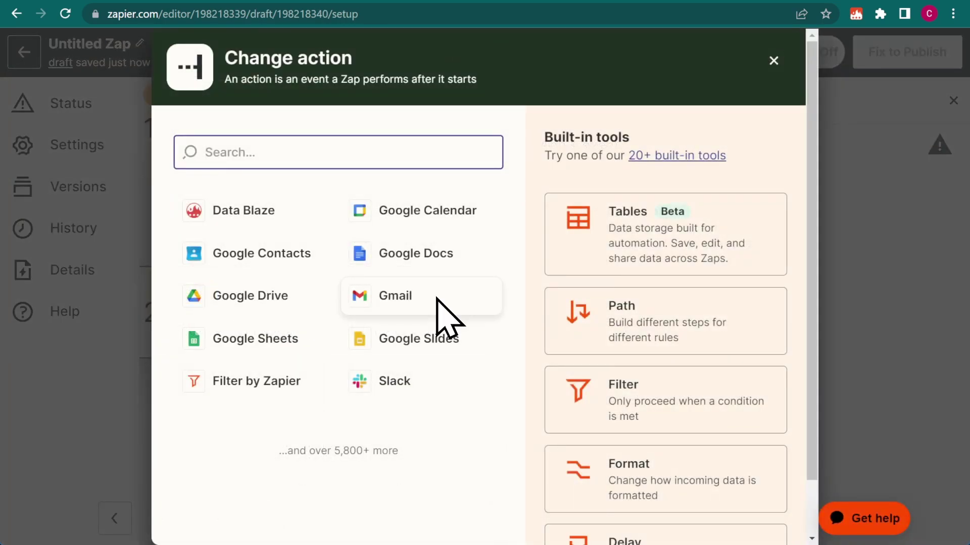
Add a Gmail Send Email action with the connected account and send a test email.
click(437, 291)
scroll(731, 435, down, 5)
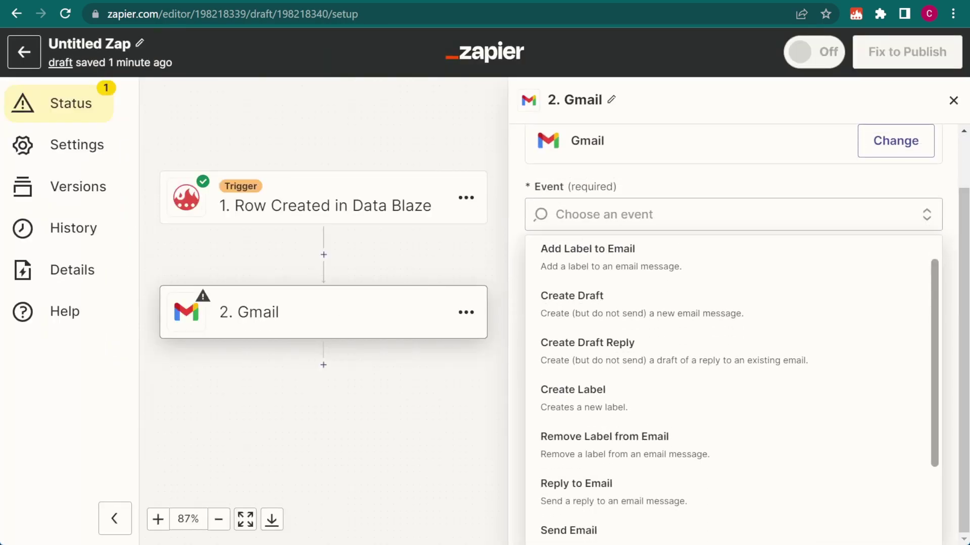
click(727, 435)
click(740, 366)
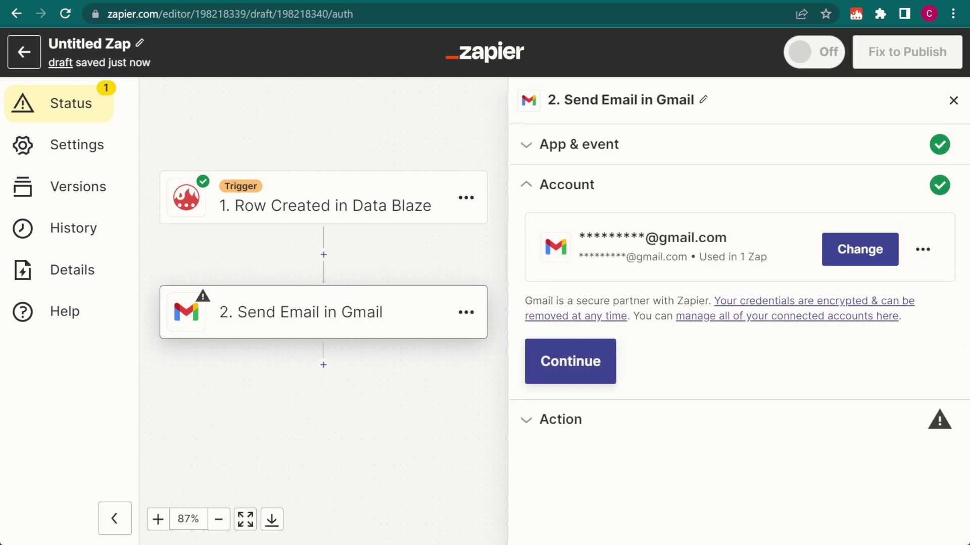
click(571, 362)
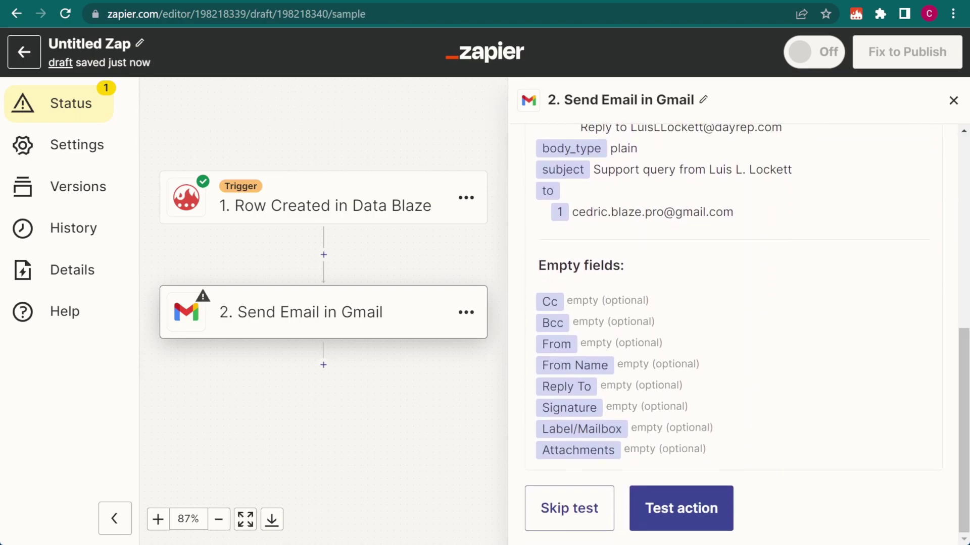
click(678, 517)
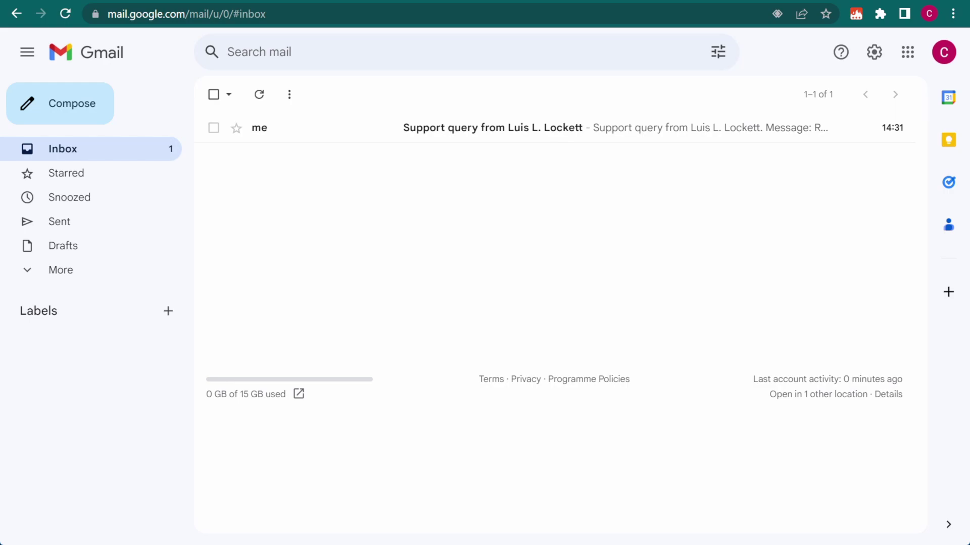
Open the email titled 'So much time saved!!!' from the inbox.
click(351, 129)
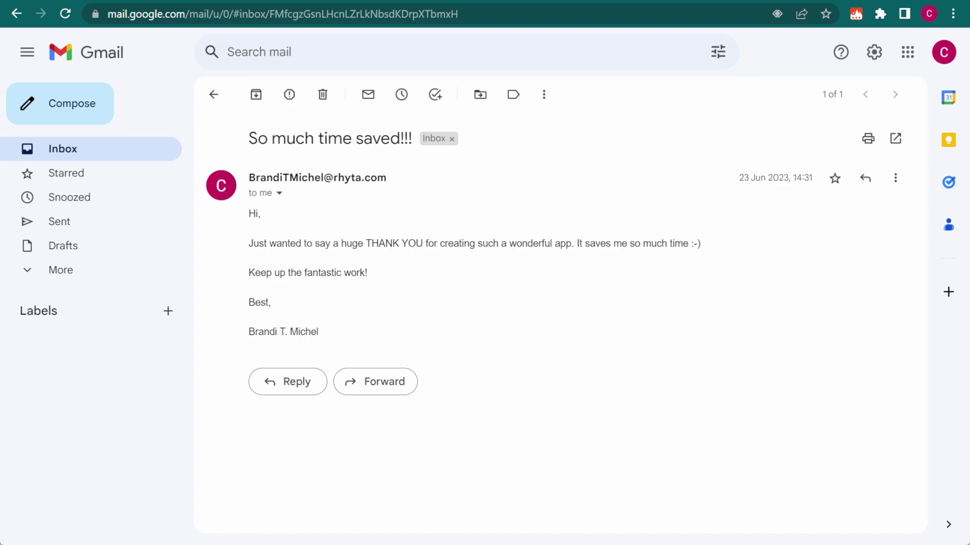
Star the 'So much time saved!!!' thank-you message.
click(835, 179)
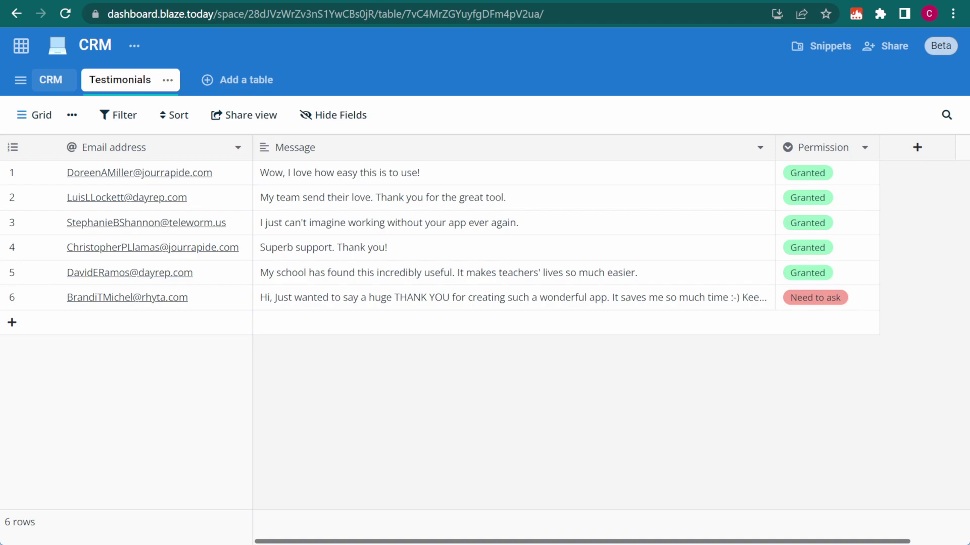
Change row 6's Permission in the Testimonials table from Need to ask to Request sent.
click(861, 299)
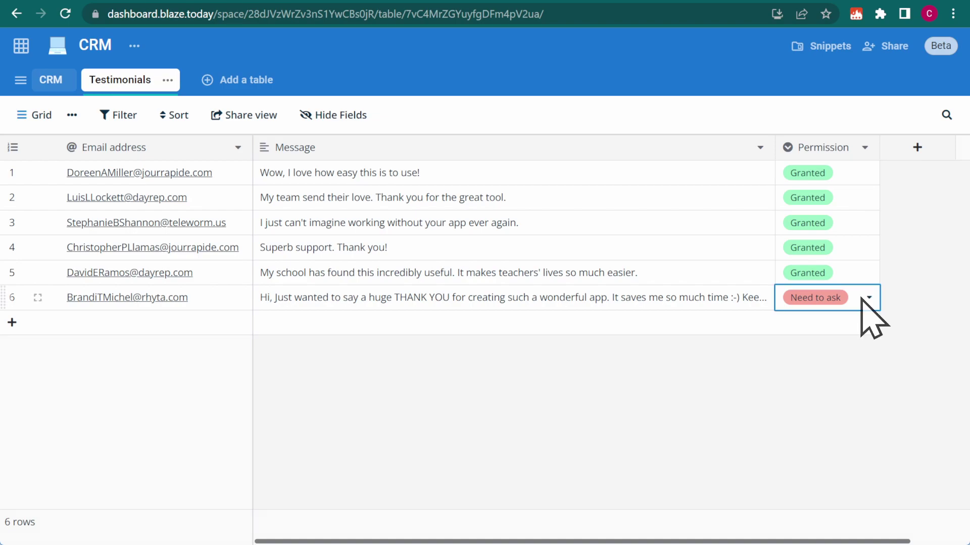
click(864, 299)
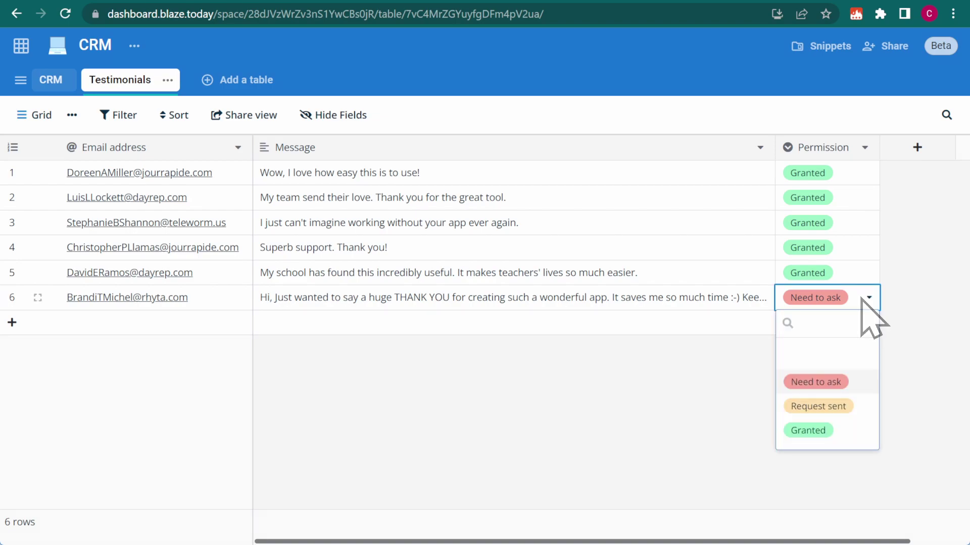
click(861, 411)
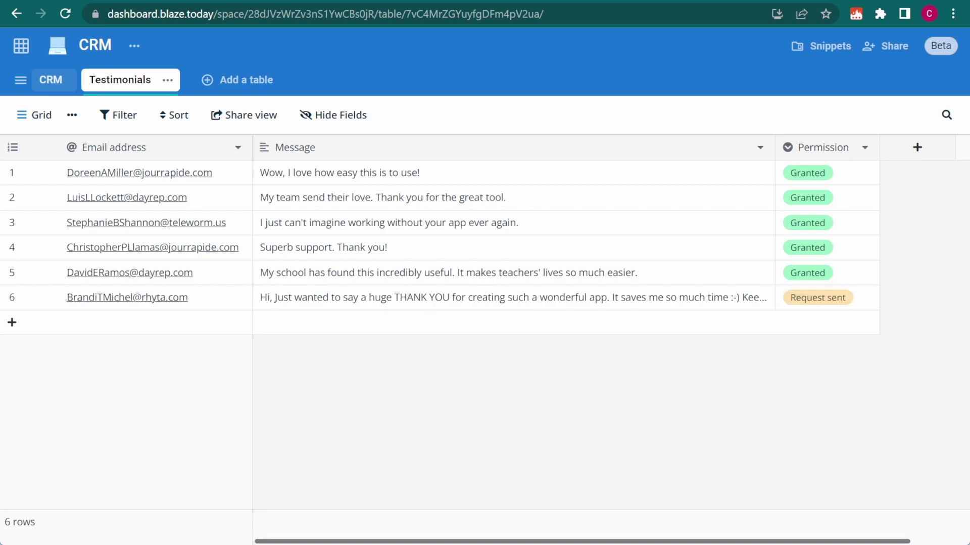